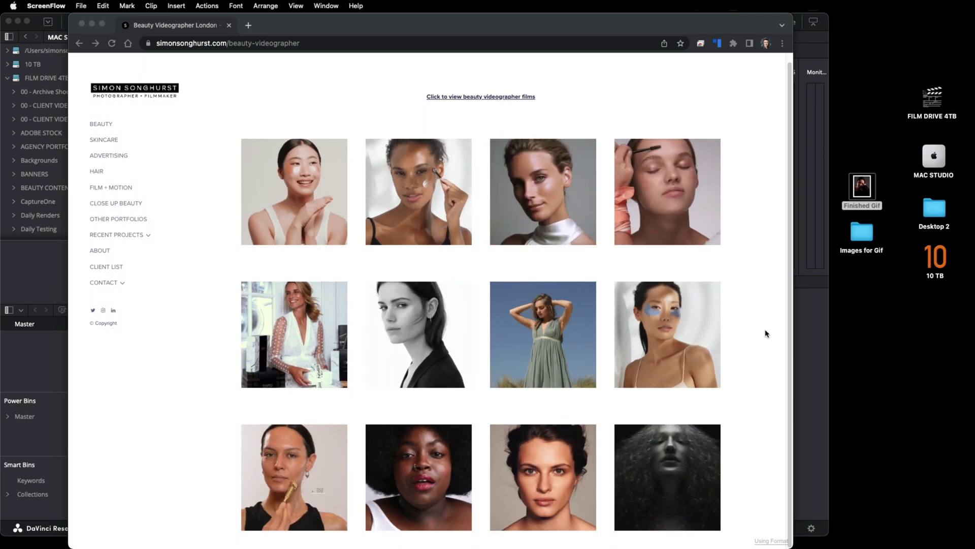
- Close the Chrome window showing the beauty videographer portfolio site
{"action": "left_click", "coordinate": [82, 24]}
{"action": "left_click", "coordinate": [862, 188]}
{"action": "key", "text": "space"}
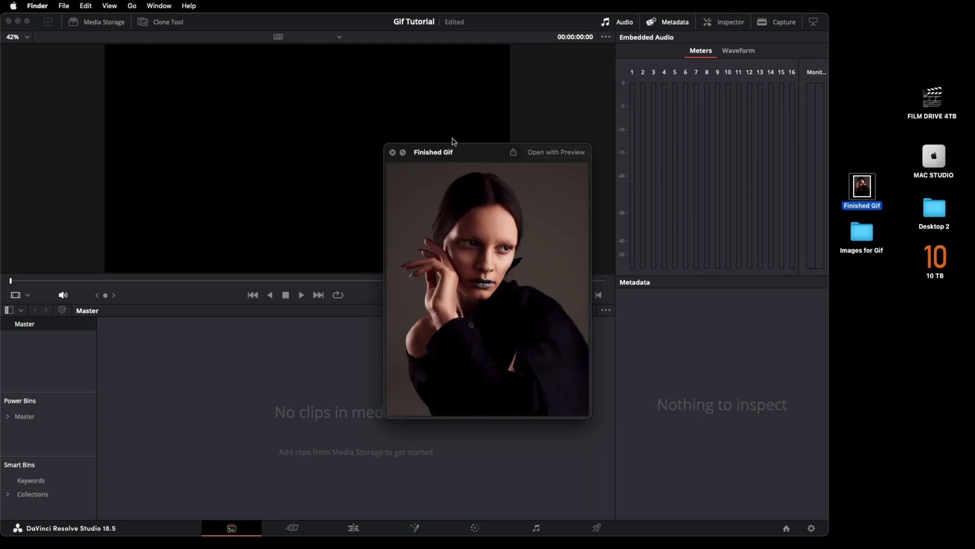
{"action": "left_click", "coordinate": [392, 152]}
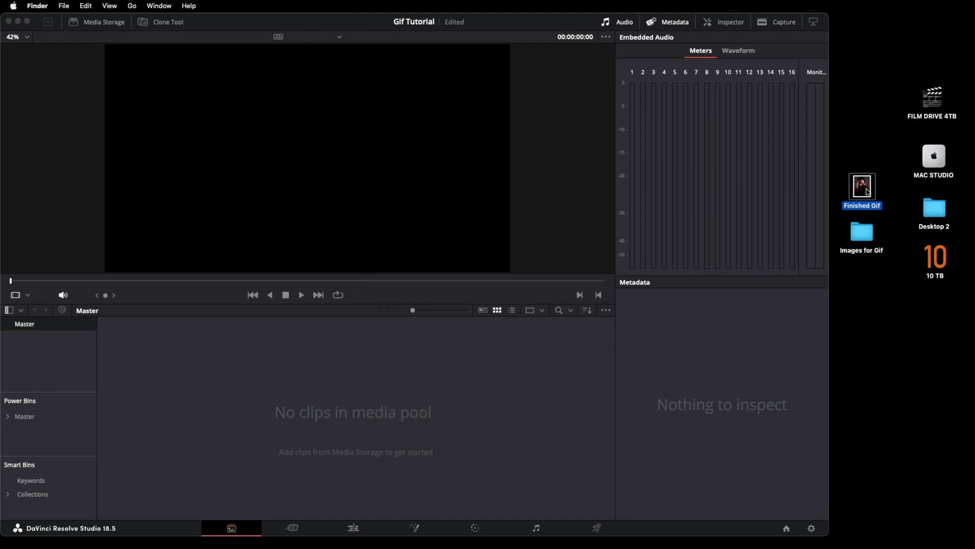
{"action": "key", "text": "space"}
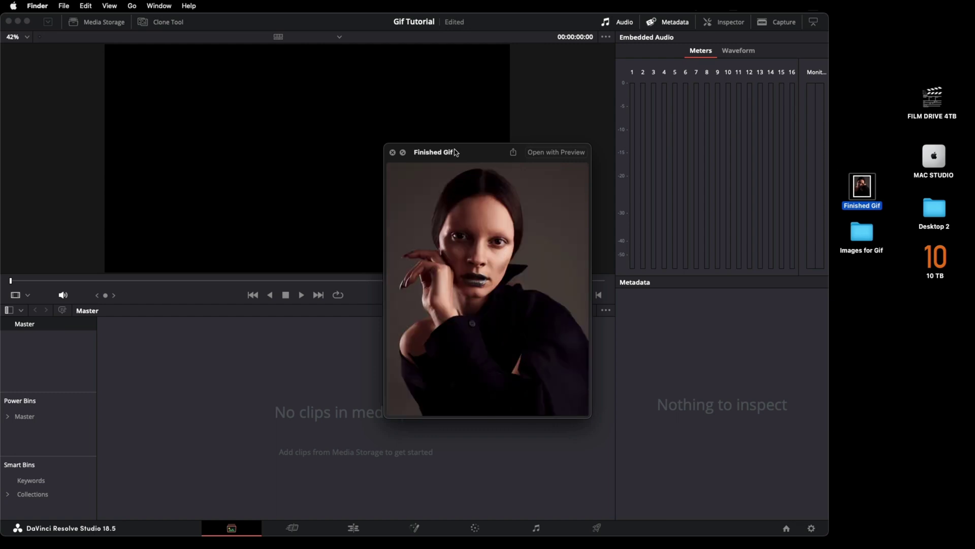
{"action": "key", "text": "space"}
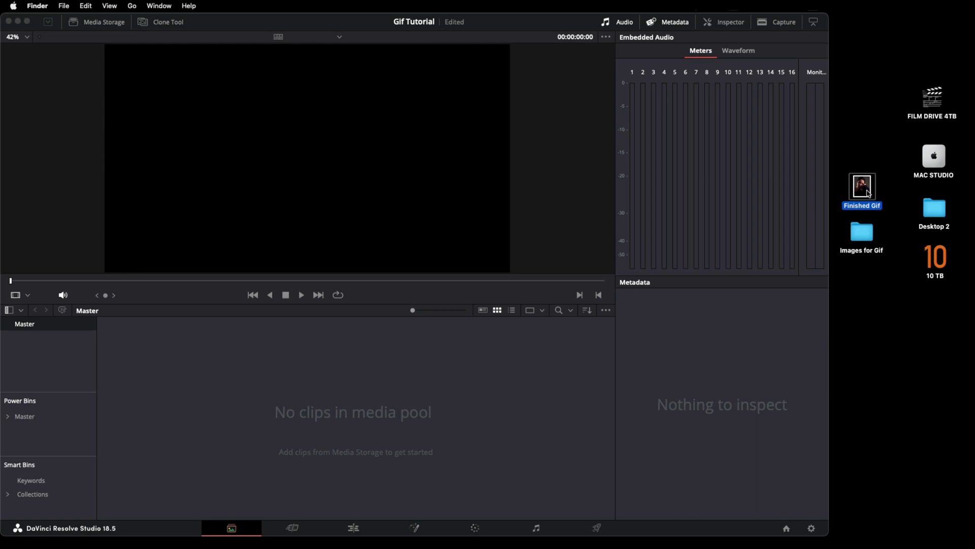
{"action": "double_click", "coordinate": [862, 188]}
{"action": "left_click_drag", "start_coordinate": [653, 342], "coordinate": [719, 441]}
{"action": "key", "text": "Down"}
{"action": "key", "text": "Down"}
{"action": "key", "text": "Down"}
{"action": "key", "text": "Down"}
{"action": "key", "text": "Down"}
{"action": "key", "text": "Down"}
{"action": "key", "text": "Down"}
{"action": "key", "text": "Down"}
{"action": "key", "text": "Down"}
{"action": "key", "text": "Down"}
{"action": "key", "text": "Down"}
{"action": "key", "text": "Down"}
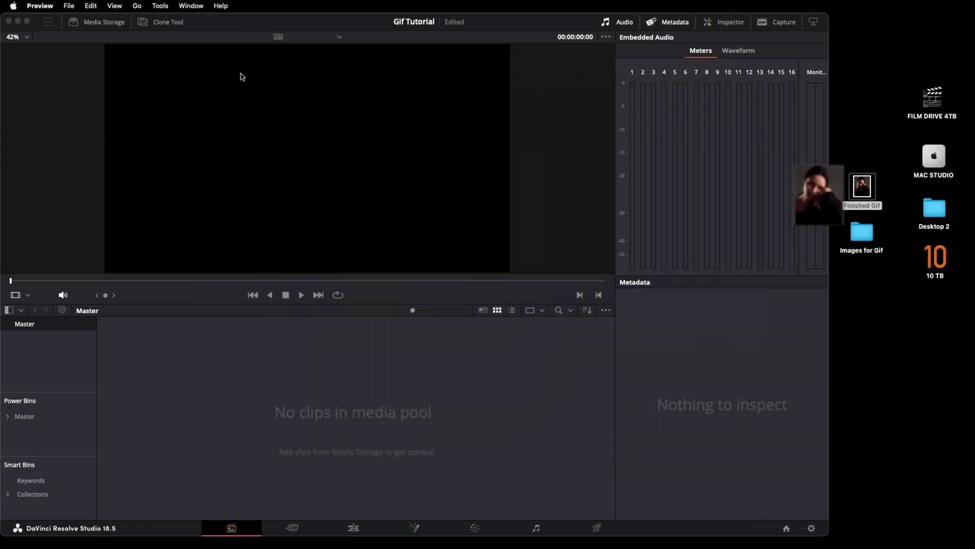
{"action": "left_click", "coordinate": [231, 73]}
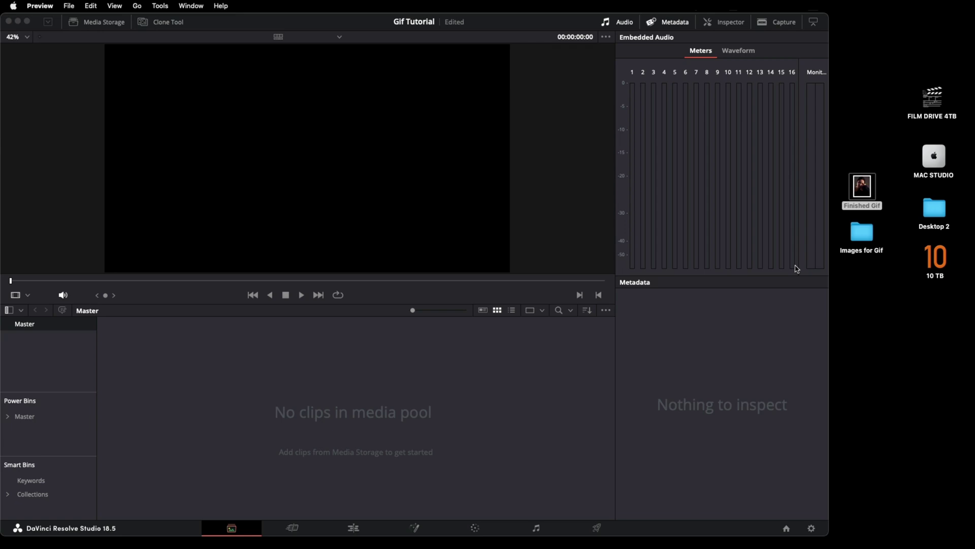
- Open the Images for Gif folder, enlarge its window and select 01.jpg
{"action": "double_click", "coordinate": [864, 237]}
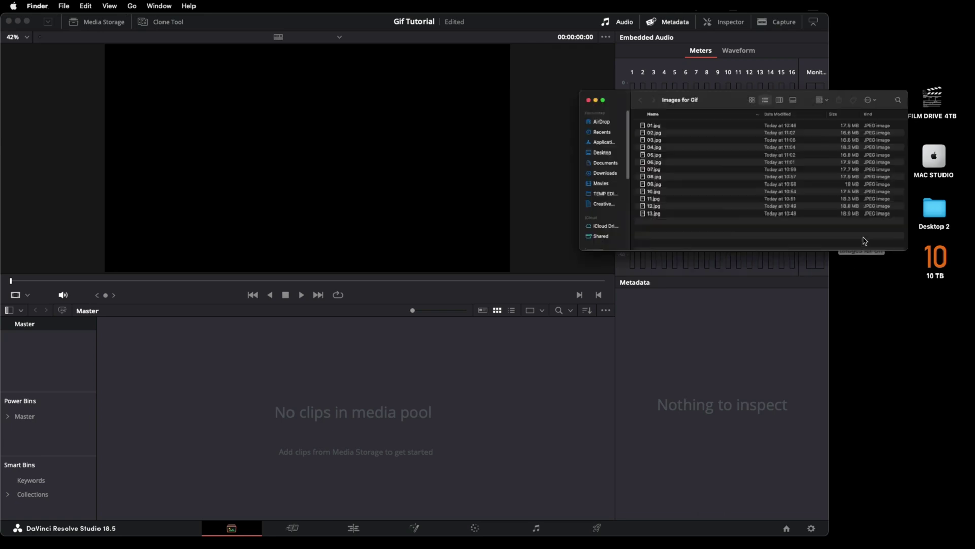
{"action": "left_click_drag", "start_coordinate": [912, 252], "coordinate": [946, 379]}
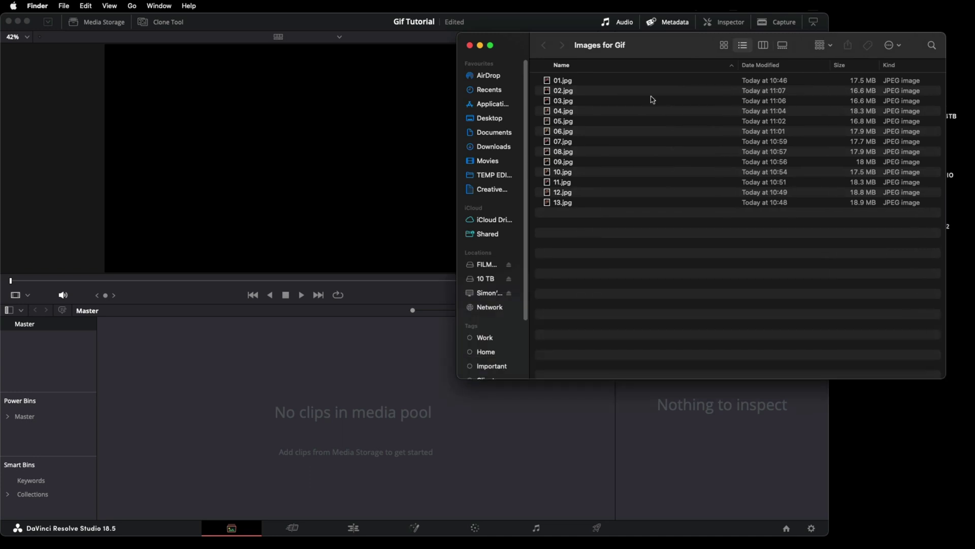
{"action": "left_click", "coordinate": [629, 85]}
- Quick Look through the photos up to 12.jpg and back to 01.jpg, then close the preview
{"action": "key", "text": "space"}
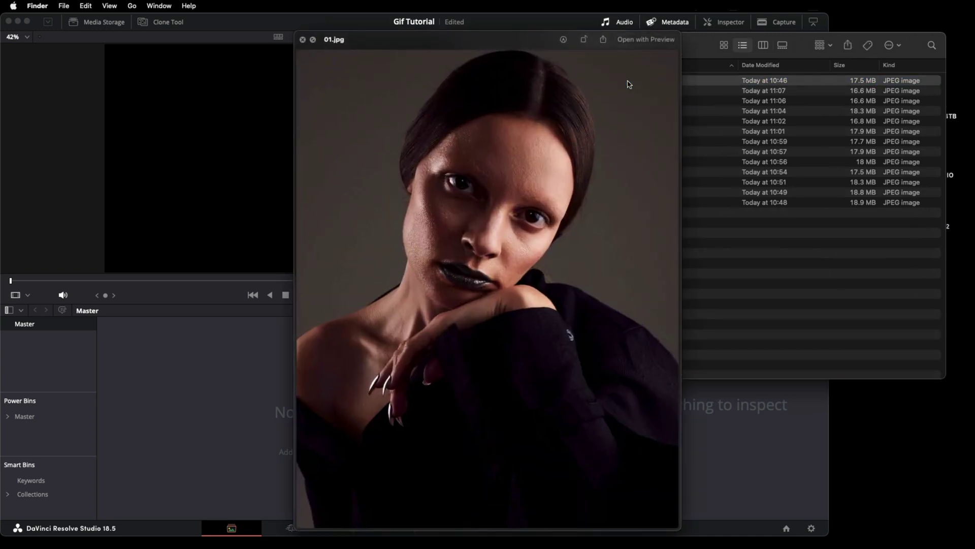
{"action": "key", "text": "Down"}
{"action": "key", "text": "Down"}
{"action": "key", "text": "Down"}
{"action": "key", "text": "Down"}
{"action": "key", "text": "Down"}
{"action": "key", "text": "Down"}
{"action": "key", "text": "Down"}
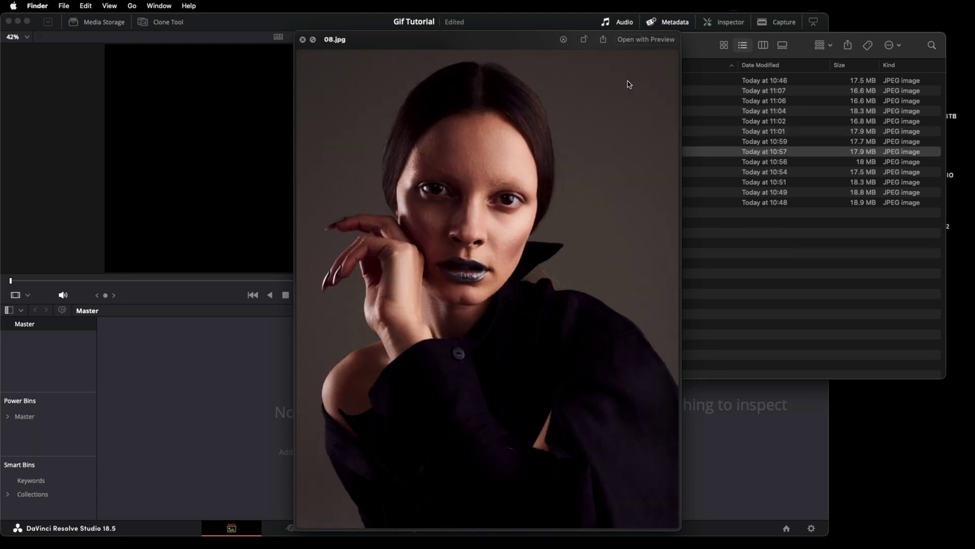
{"action": "key", "text": "Down"}
{"action": "key", "text": "Down"}
{"action": "key", "text": "Down"}
{"action": "key", "text": "Down"}
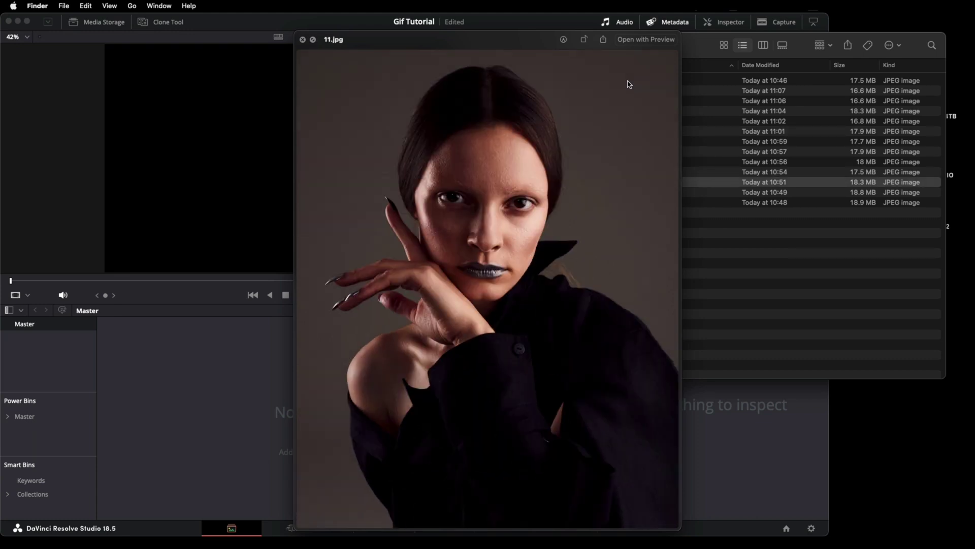
{"action": "key", "text": "Down"}
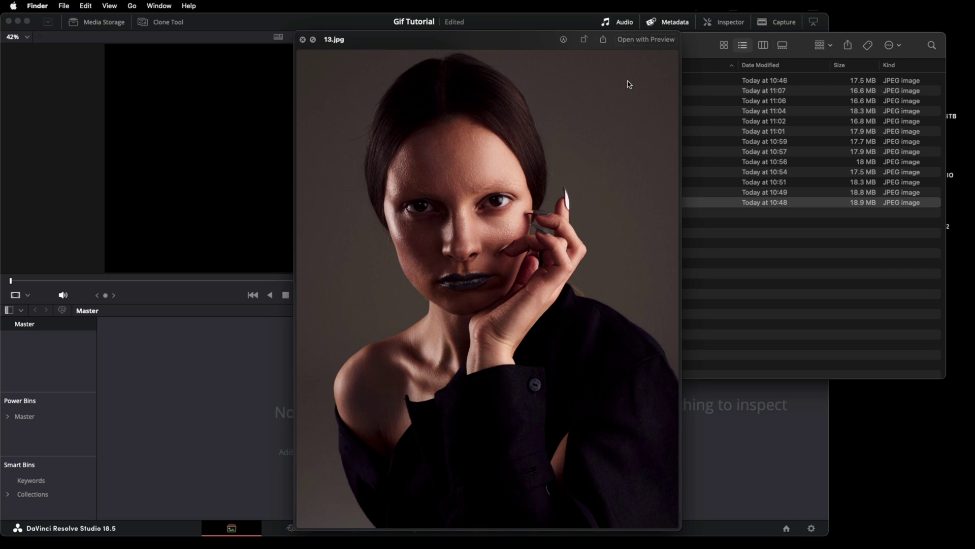
{"action": "key", "text": "Up"}
{"action": "key", "text": "Up"}
{"action": "key", "text": "Up"}
{"action": "key", "text": "Up"}
{"action": "key", "text": "Up"}
{"action": "key", "text": "Up"}
{"action": "key", "text": "Up"}
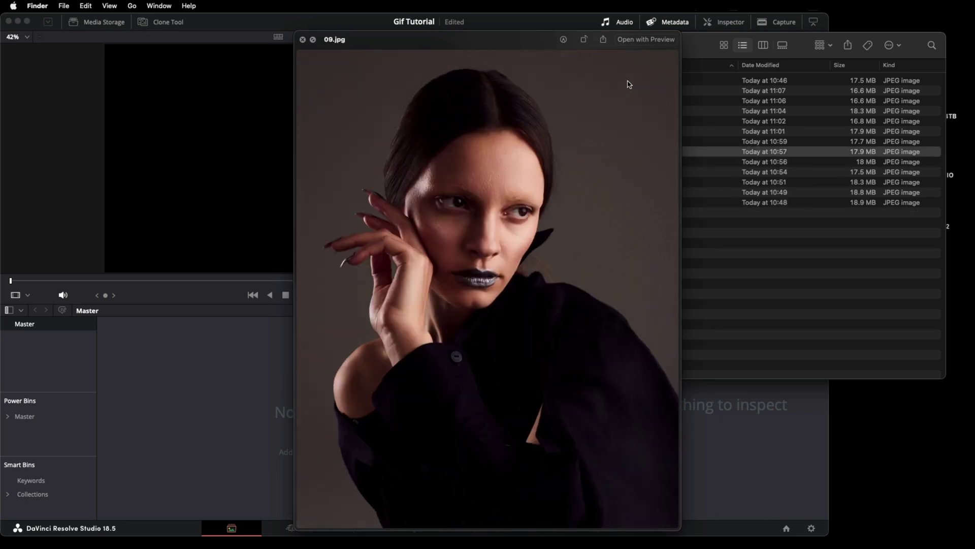
{"action": "key", "text": "Up"}
{"action": "key", "text": "Up"}
{"action": "key", "text": "Up"}
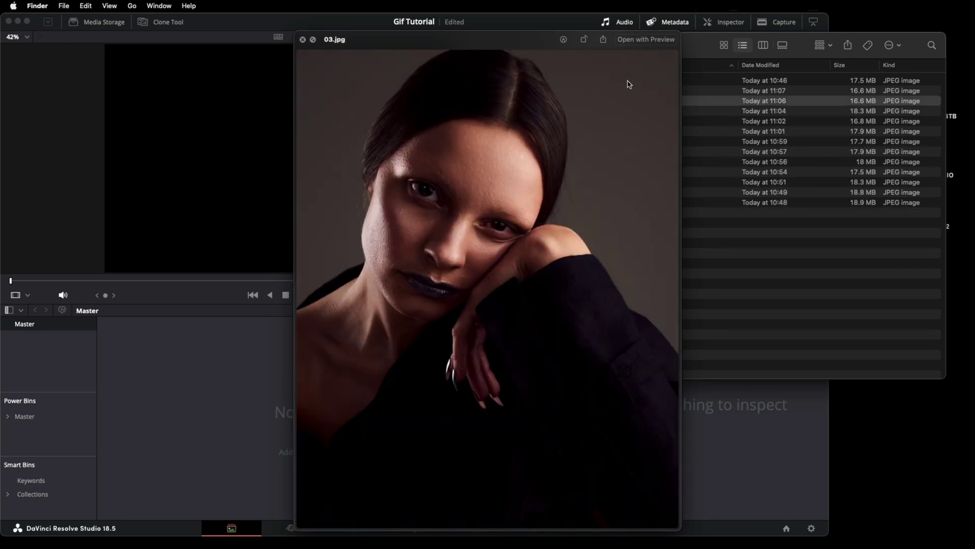
{"action": "key", "text": "Up"}
{"action": "key", "text": "Up"}
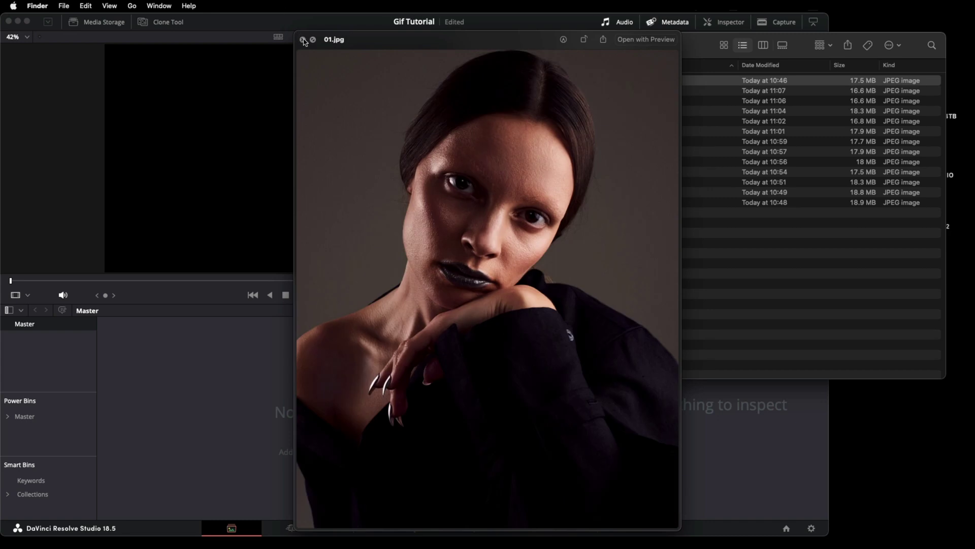
{"action": "left_click", "coordinate": [304, 40]}
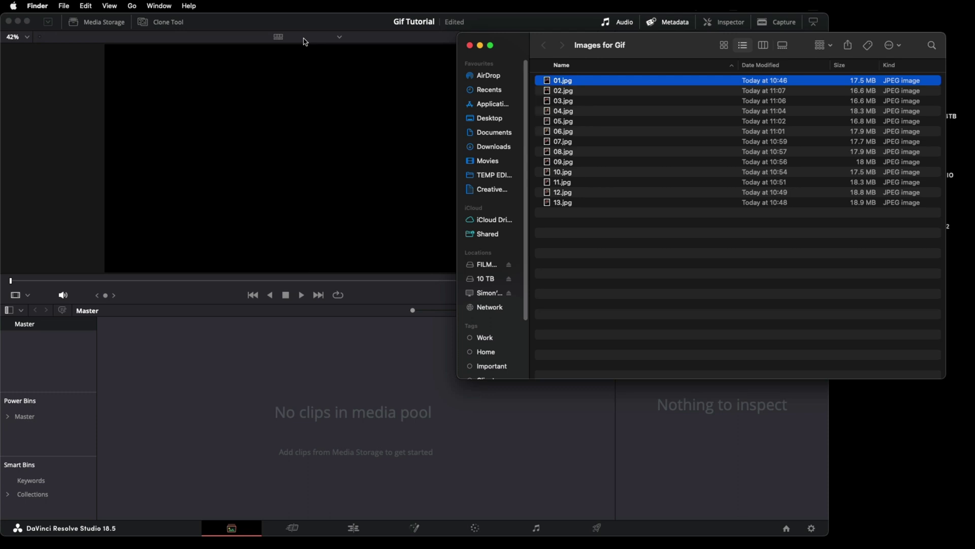
- Drag all 13 photos from the Finder folder into Resolve's Media Pool, then maximise Resolve
{"action": "left_click", "coordinate": [519, 26]}
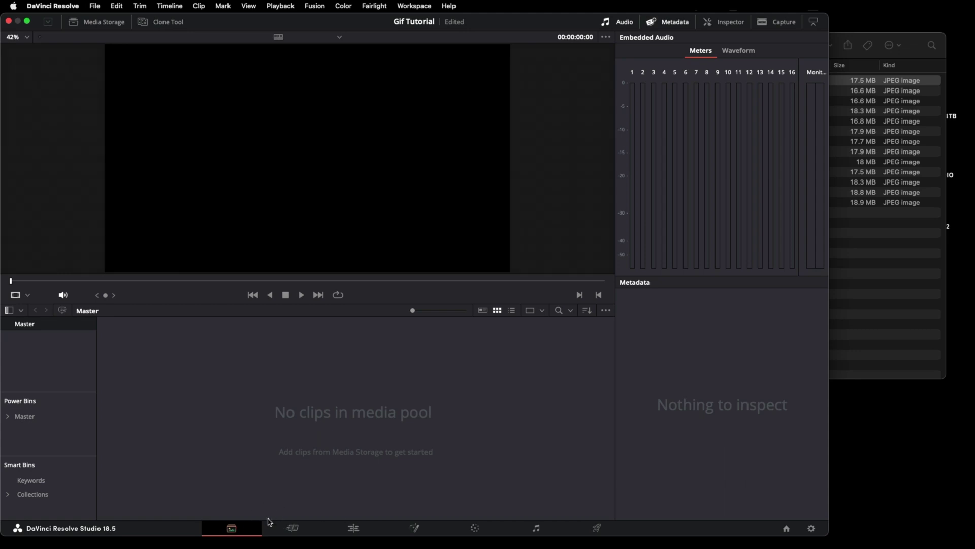
{"action": "left_click_drag", "start_coordinate": [848, 40], "coordinate": [974, 55]}
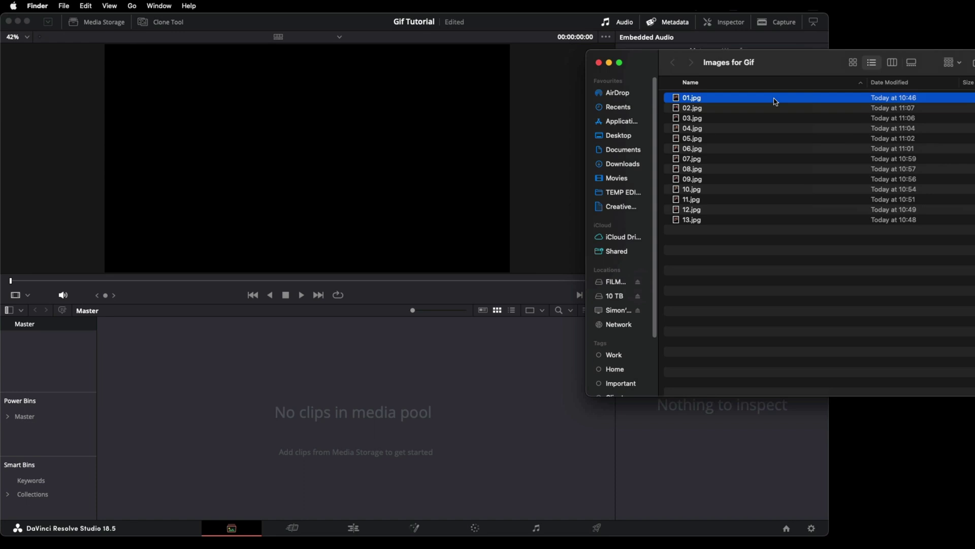
{"action": "key", "text": "super+a"}
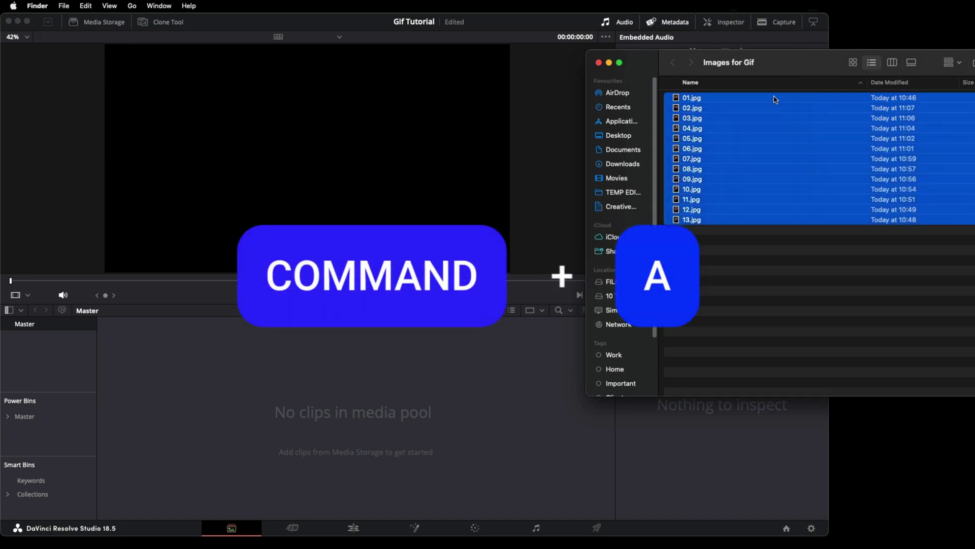
{"action": "left_click_drag", "start_coordinate": [766, 103], "coordinate": [379, 366]}
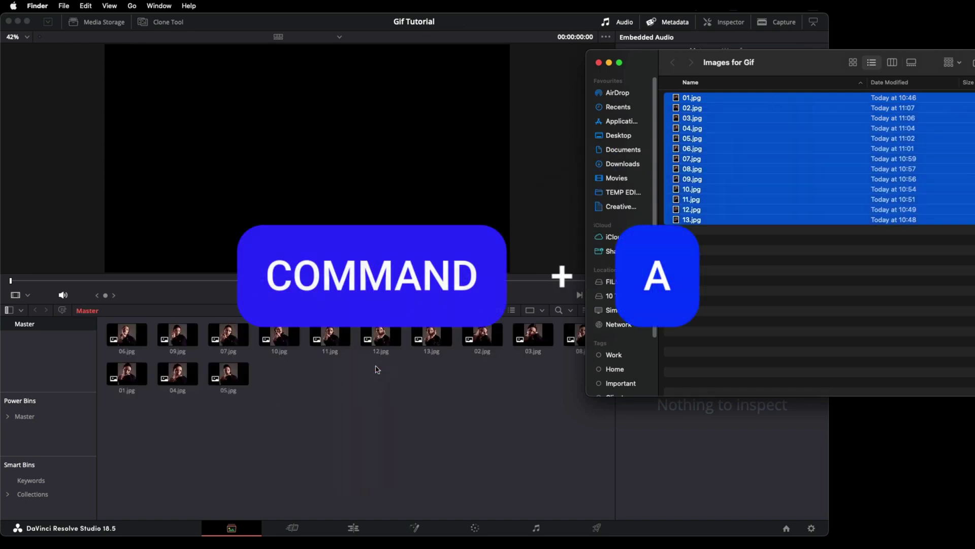
{"action": "double_click", "coordinate": [471, 22]}
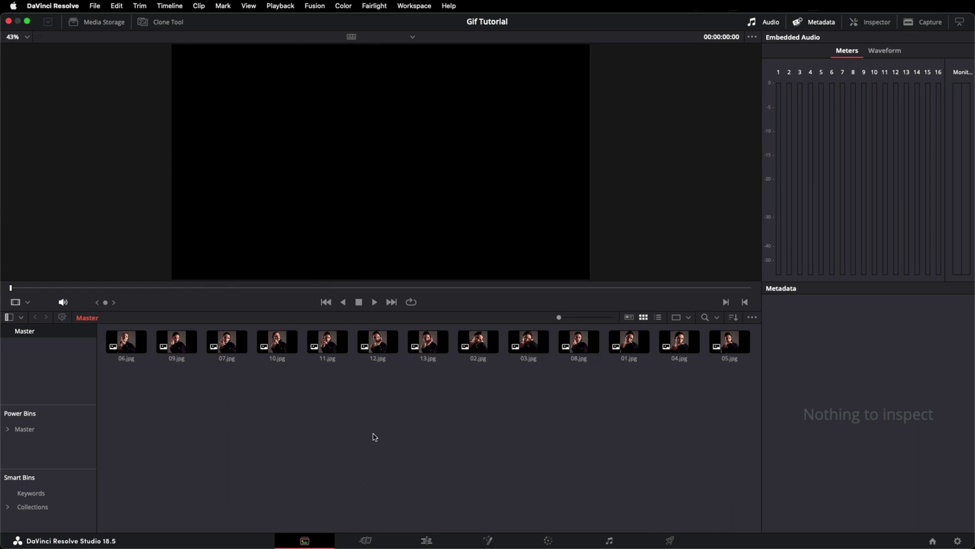
- Start a new timeline from all 13 selected clips, without using project settings
{"action": "key", "text": "super+a"}
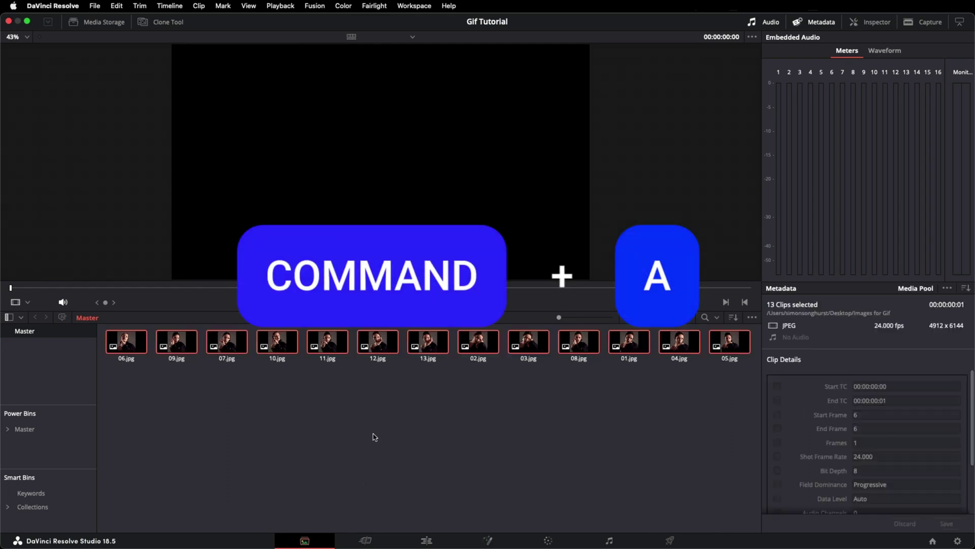
{"action": "right_click", "coordinate": [125, 345]}
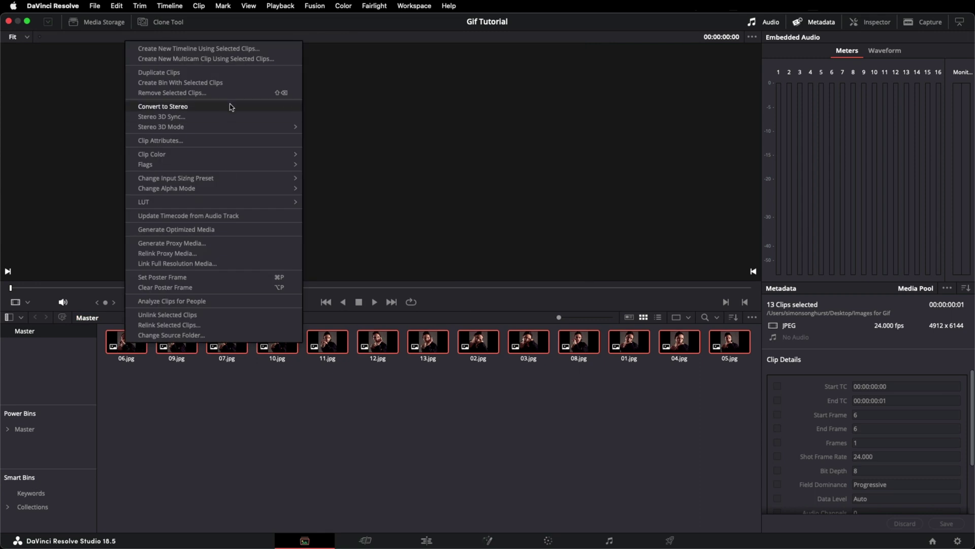
{"action": "left_click", "coordinate": [220, 49]}
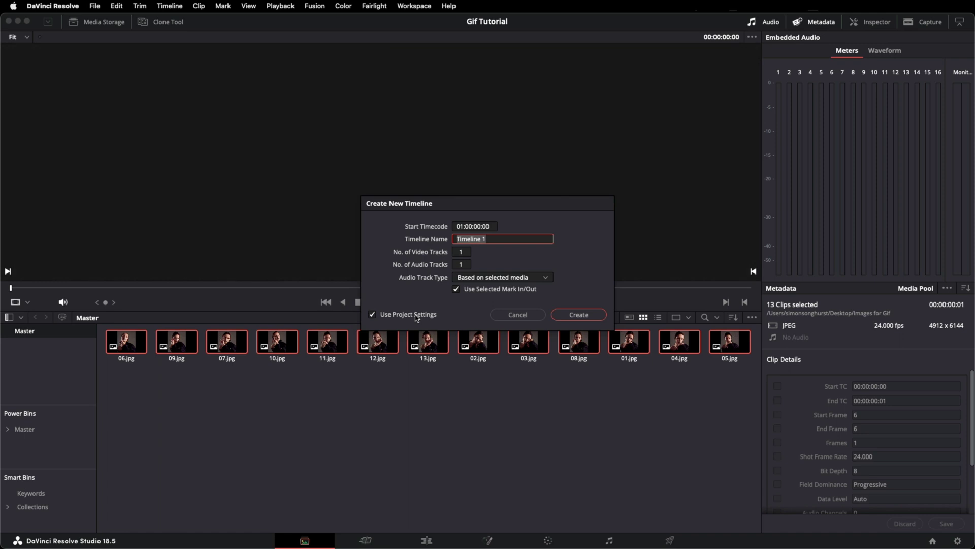
{"action": "left_click", "coordinate": [416, 316]}
{"action": "left_click", "coordinate": [462, 227]}
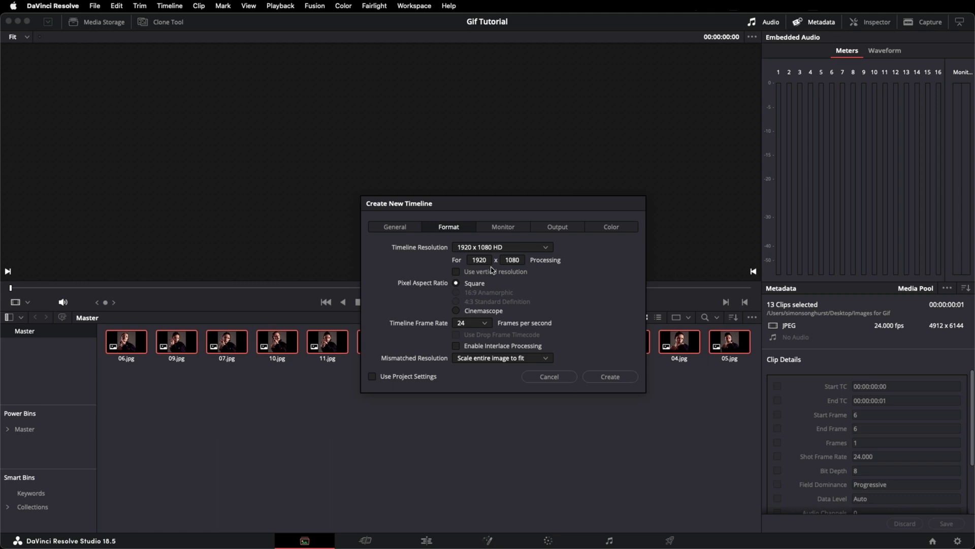
- Give the new timeline a 4000 x 5000 resolution at 16 fps and create it
{"action": "left_click", "coordinate": [472, 261]}
{"action": "type", "text": "4000"}
{"action": "key", "text": "Tab"}
{"action": "type", "text": "5000"}
{"action": "left_click", "coordinate": [471, 323]}
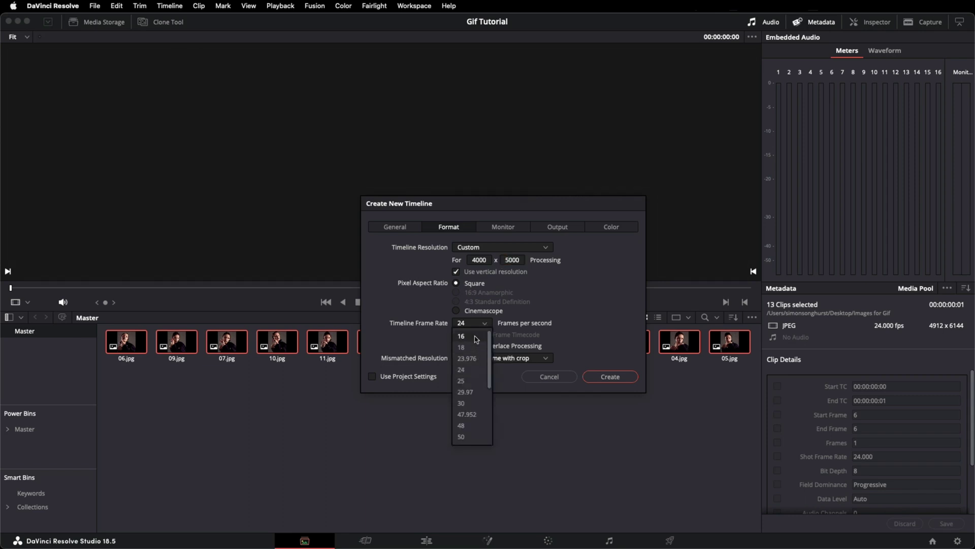
{"action": "left_click", "coordinate": [475, 339]}
{"action": "left_click", "coordinate": [618, 379]}
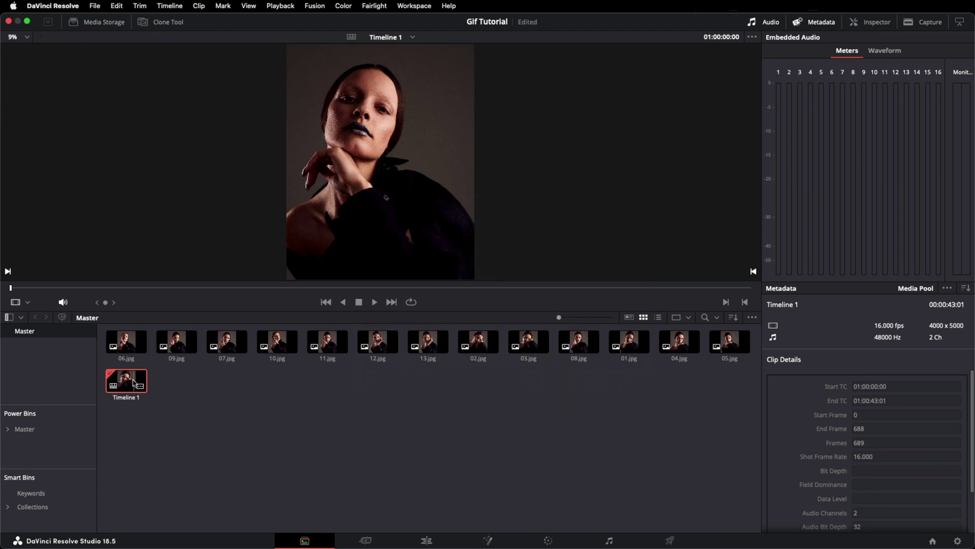
- Show Timeline 1 on the Edit page with the Media Pool and Effects panels hidden
{"action": "left_click", "coordinate": [427, 540]}
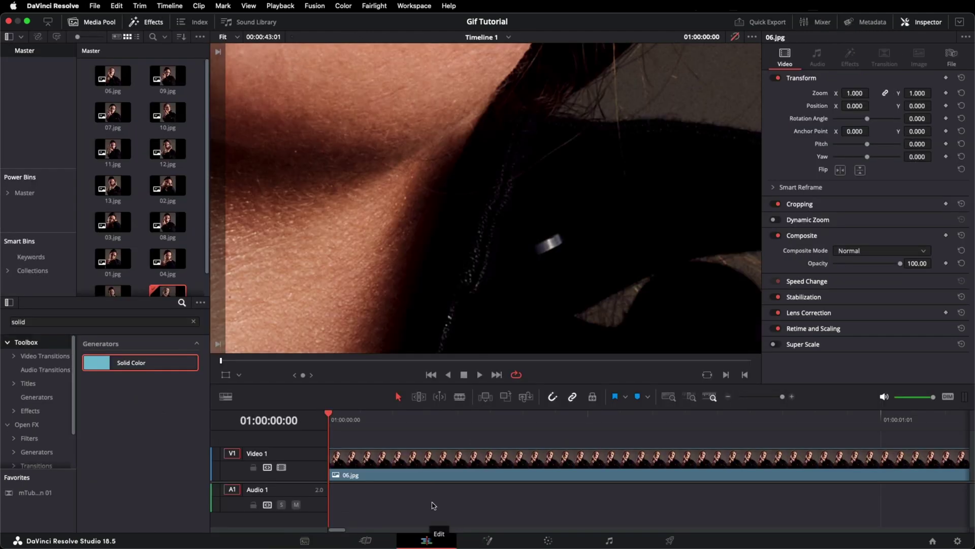
{"action": "scroll", "coordinate": [462, 192], "scroll_direction": "down", "scroll_amount": 6}
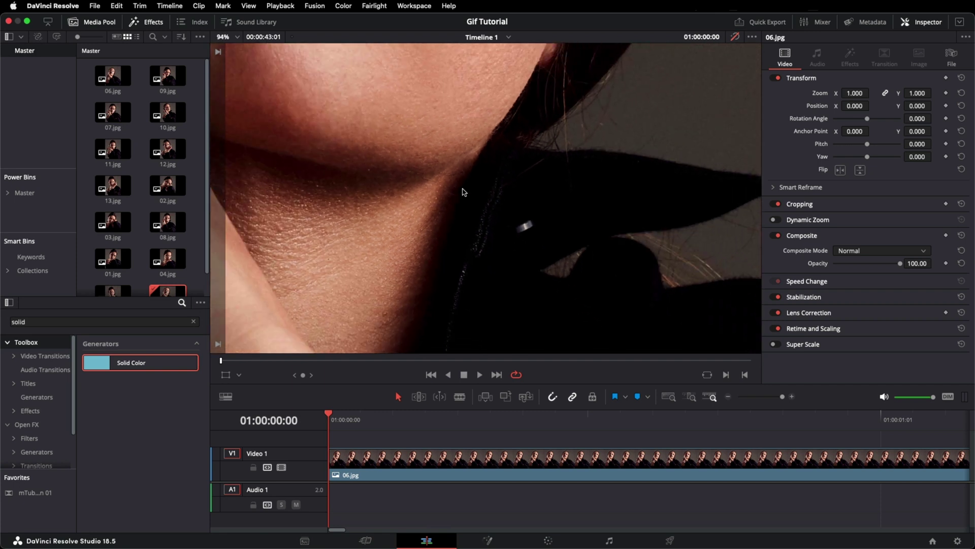
{"action": "scroll", "coordinate": [462, 191], "scroll_direction": "down", "scroll_amount": 4}
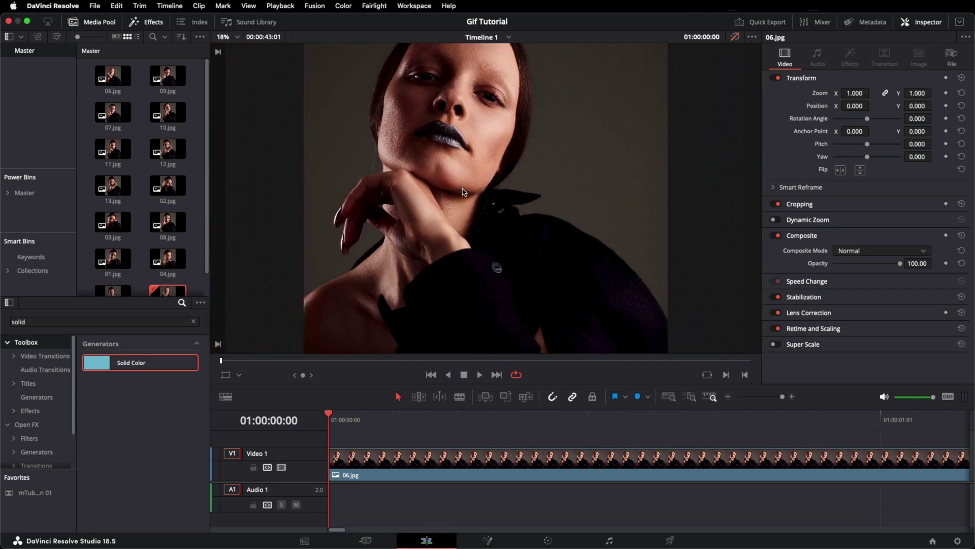
{"action": "scroll", "coordinate": [462, 191], "scroll_direction": "up", "scroll_amount": 1}
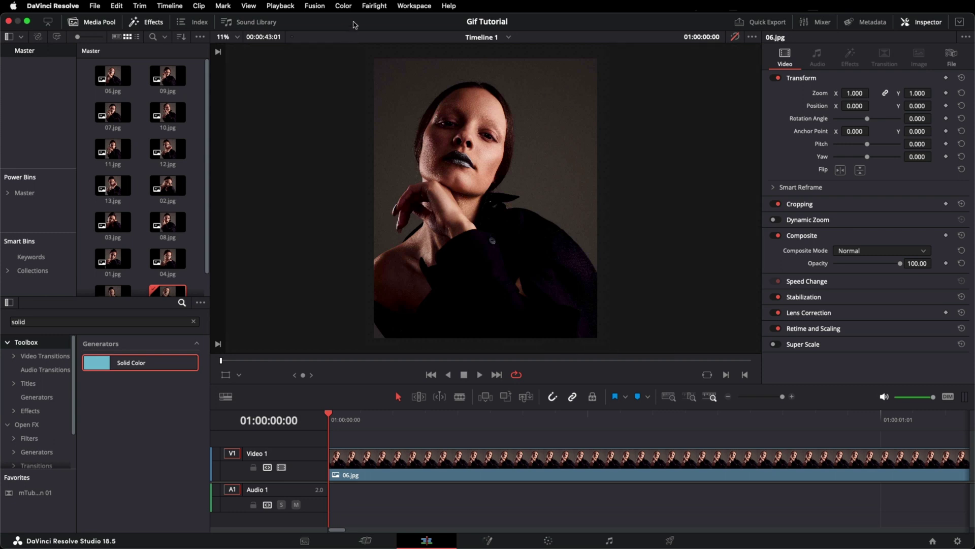
{"action": "left_click", "coordinate": [104, 23]}
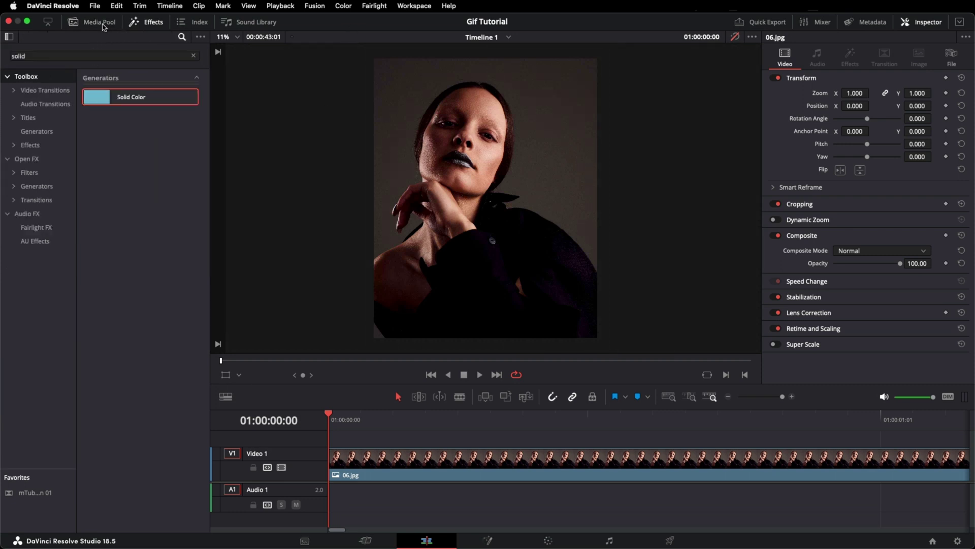
{"action": "left_click", "coordinate": [147, 23]}
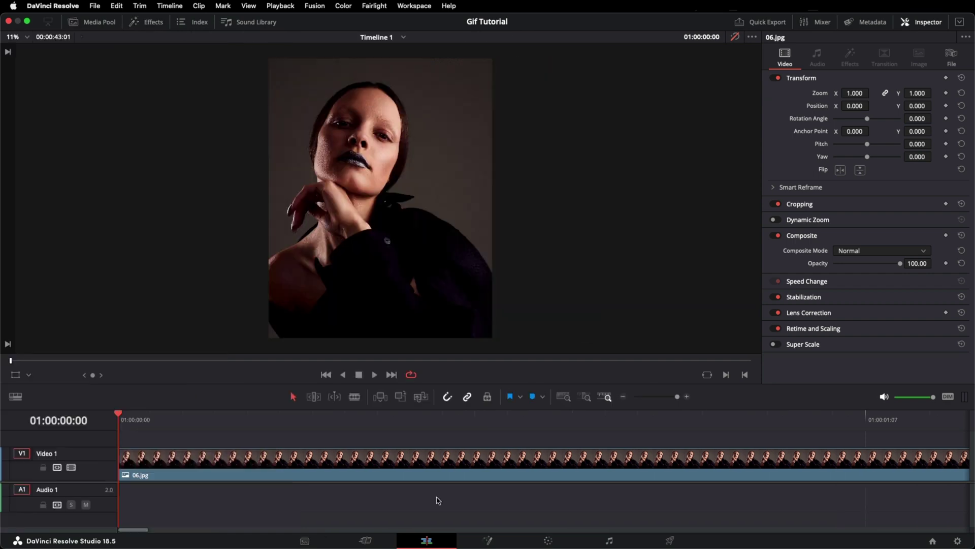
- Play and stop the 13-photo sequence, then select all clips on Video 1
{"action": "scroll", "coordinate": [438, 501], "scroll_direction": "down", "scroll_amount": 3}
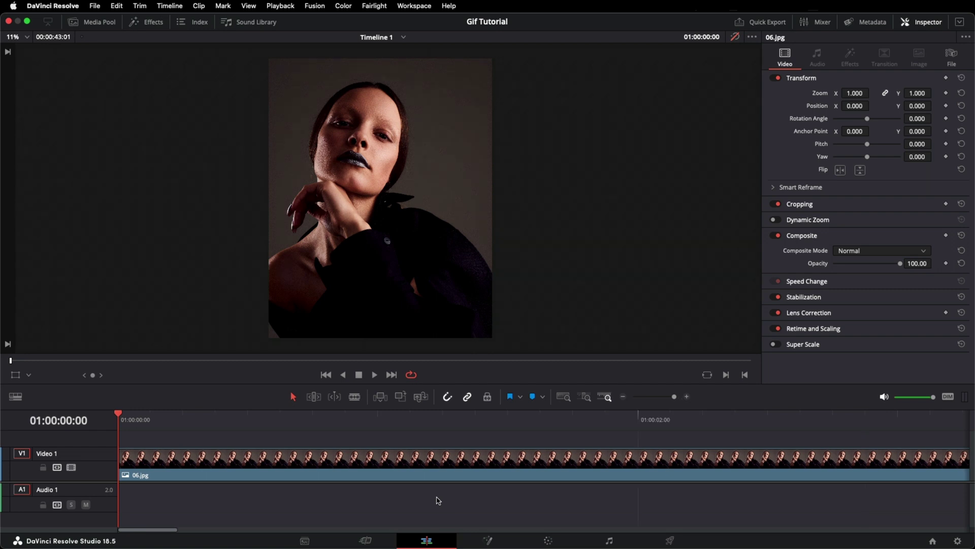
{"action": "scroll", "coordinate": [438, 500], "scroll_direction": "up", "scroll_amount": 2}
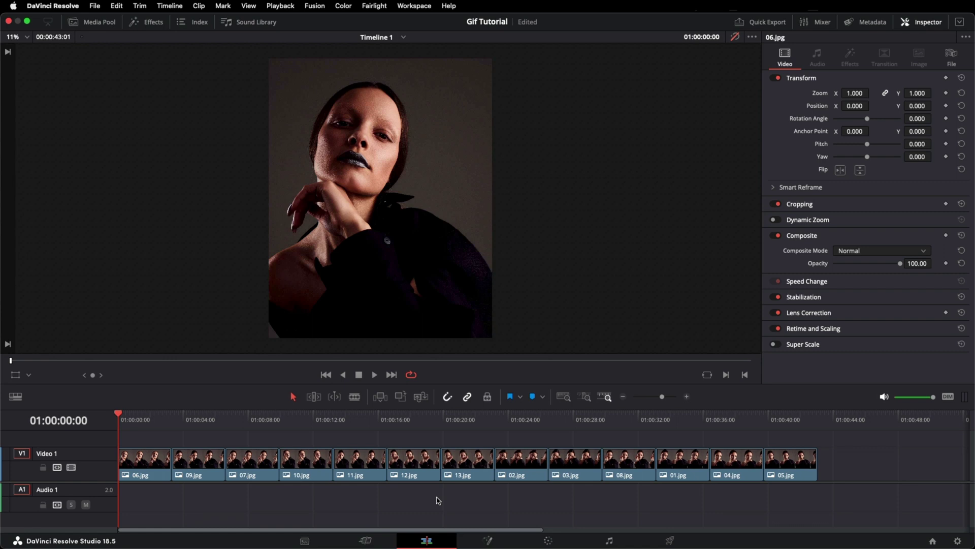
{"action": "key", "text": "space"}
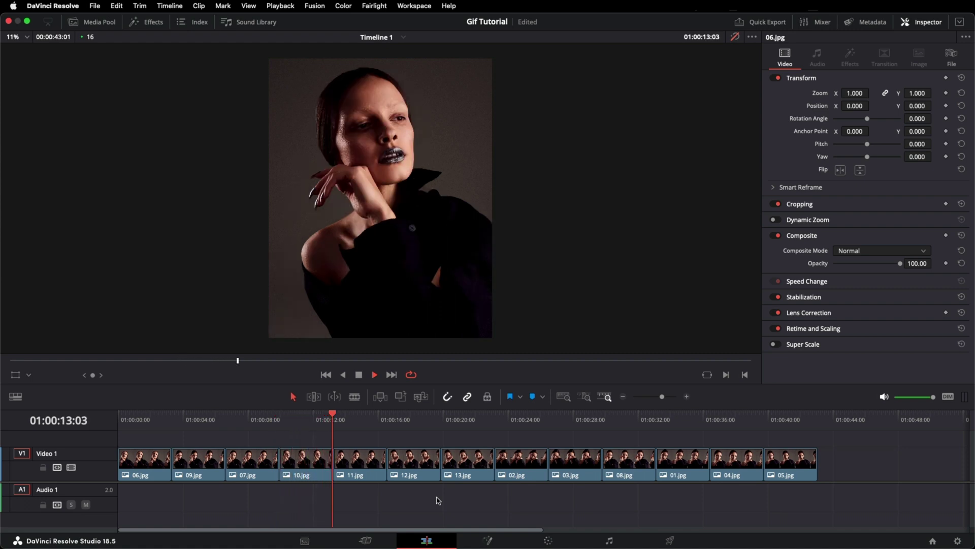
{"action": "key", "text": "space"}
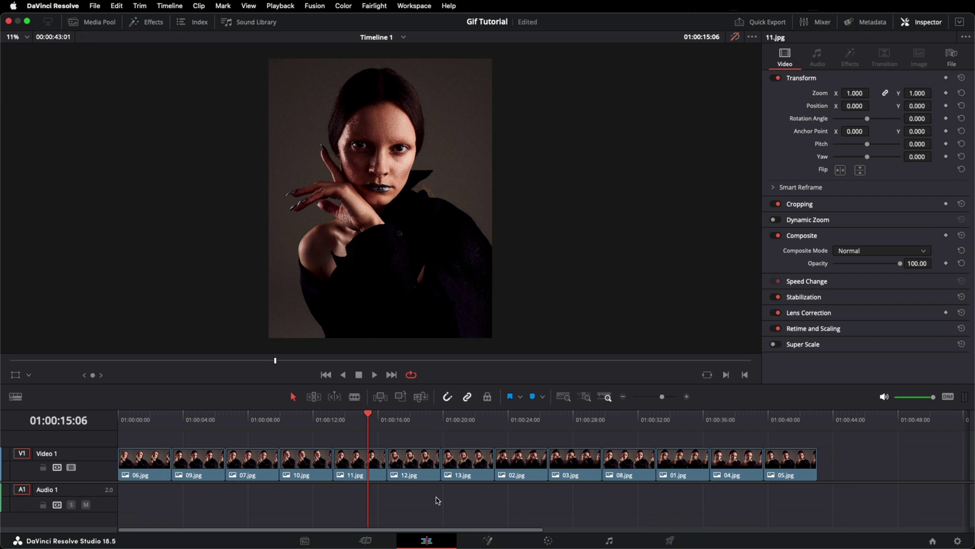
{"action": "key", "text": "super+a"}
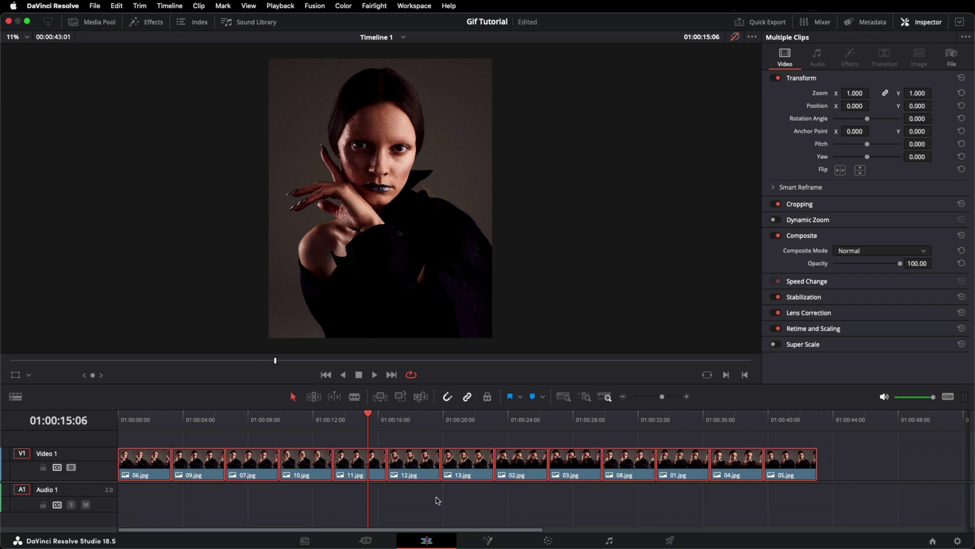
- Change every selected clip's duration to the 1-second preset
{"action": "key", "text": "super+d"}
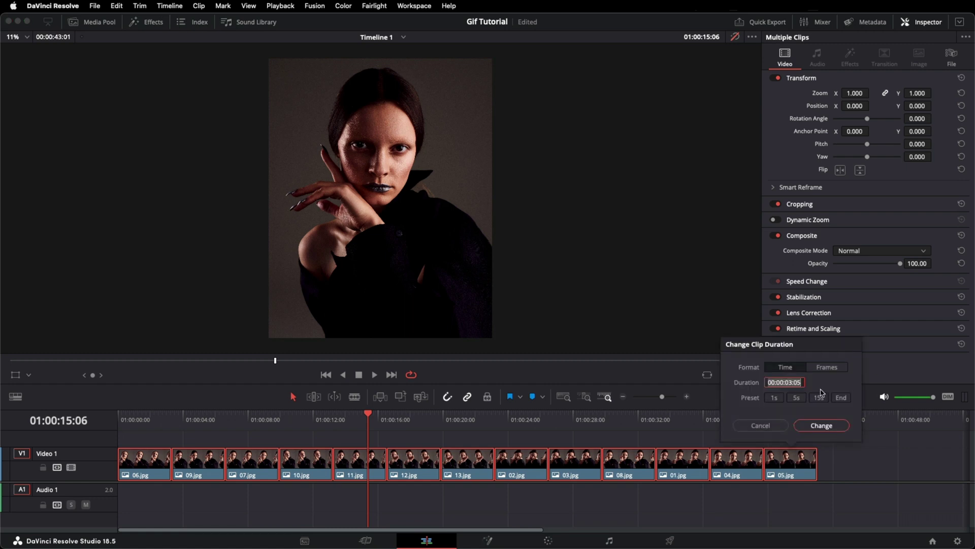
{"action": "left_click", "coordinate": [775, 398]}
{"action": "left_click", "coordinate": [829, 427]}
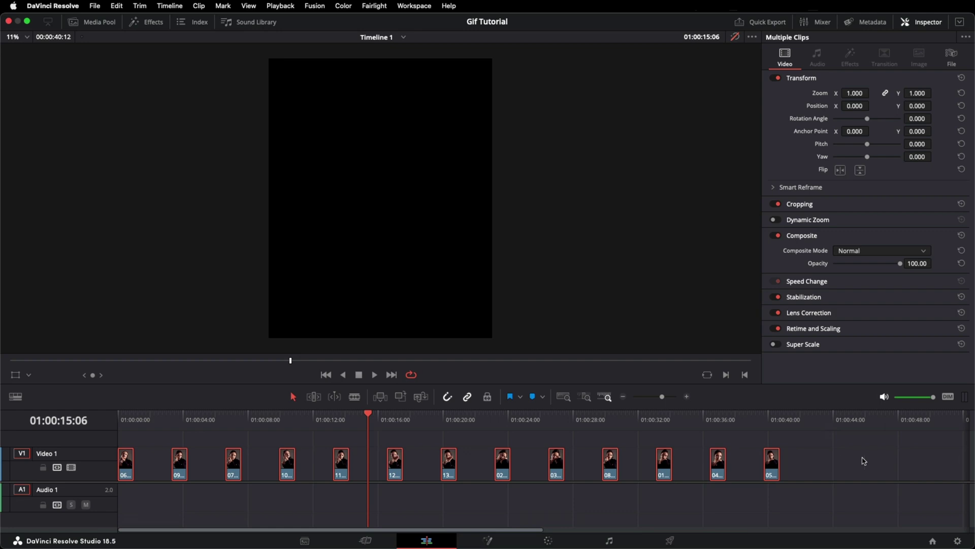
- Delete the gaps between the clips and return to the timeline start
{"action": "left_click", "coordinate": [116, 6]}
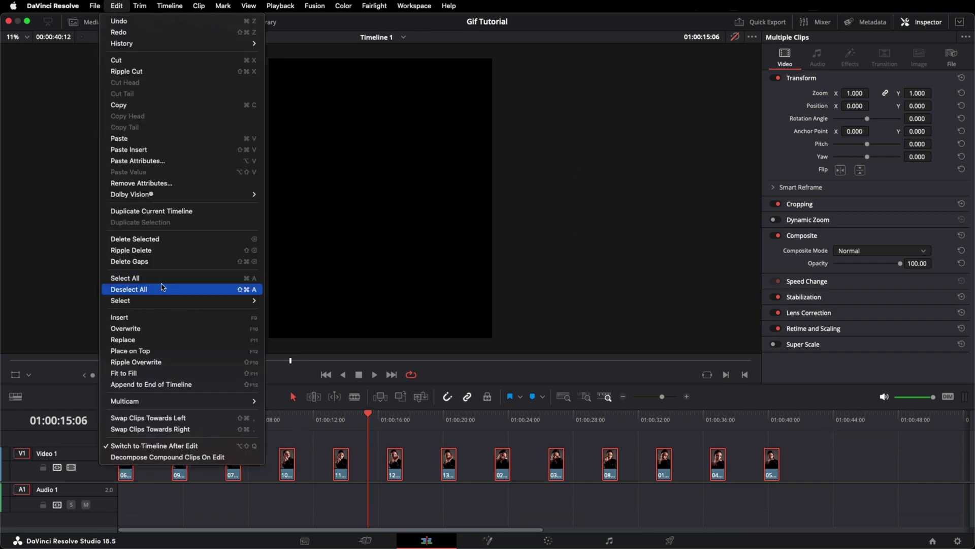
{"action": "left_click", "coordinate": [157, 262]}
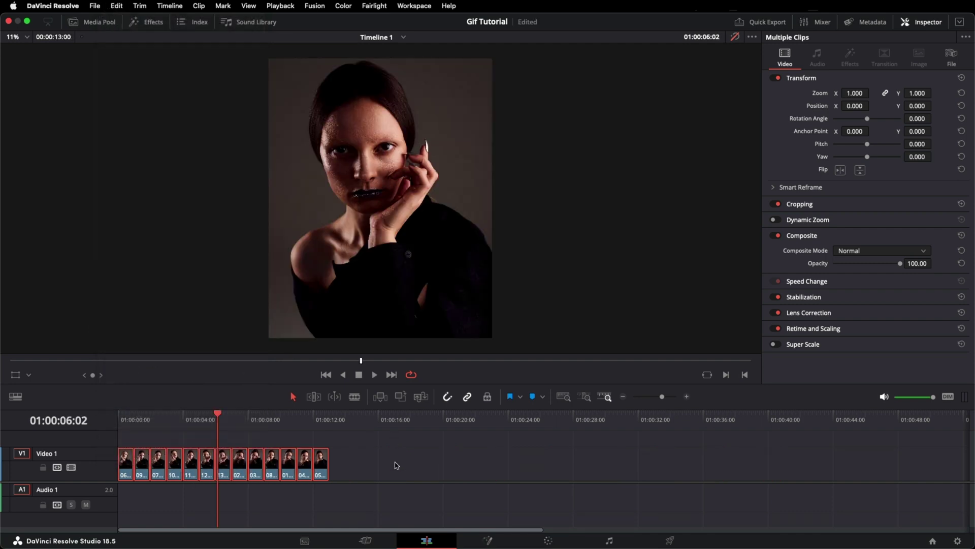
{"action": "left_click", "coordinate": [118, 418]}
- Set every clip's duration to 00:00:00:06 and play the faster loop
{"action": "key", "text": "space"}
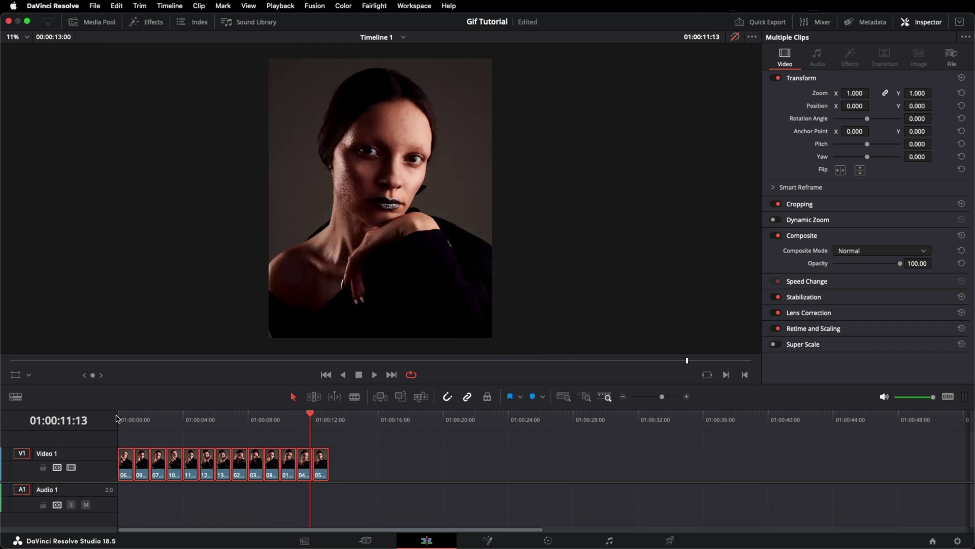
{"action": "key", "text": "super+d"}
{"action": "left_click", "coordinate": [333, 382]}
{"action": "key", "text": "BackSpace"}
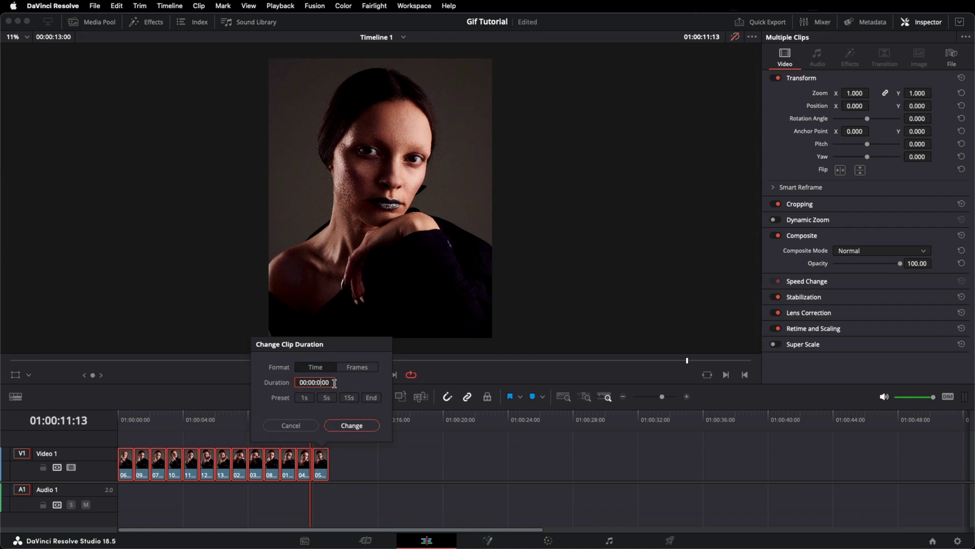
{"action": "key", "text": "BackSpace"}
{"action": "type", "text": "06"}
{"action": "left_click", "coordinate": [358, 428]}
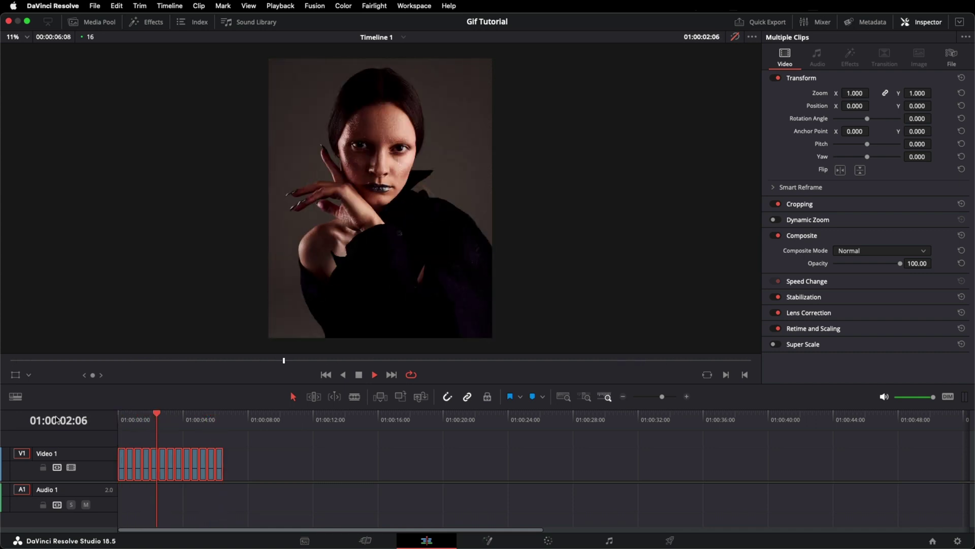
{"action": "key", "text": "space"}
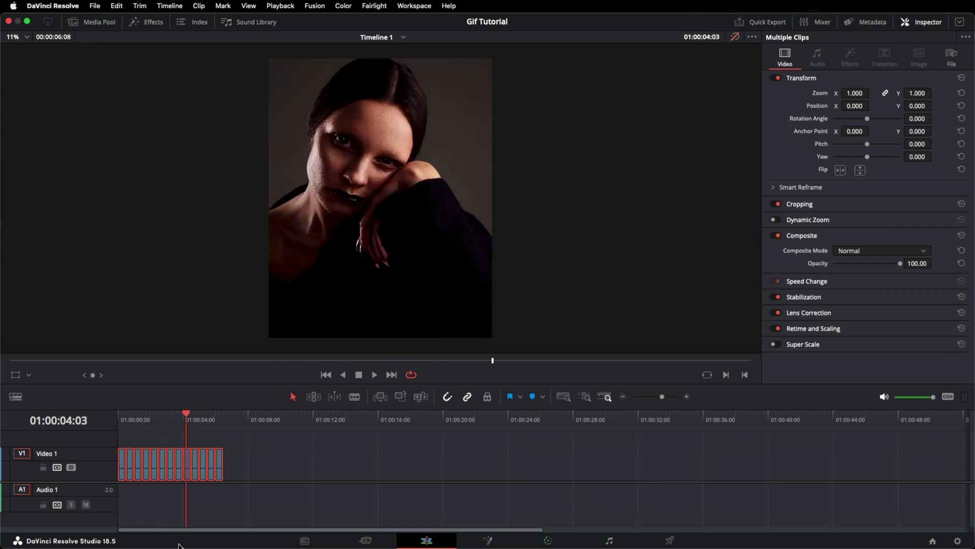
- On the Deliver page, name the render 'Gif Final' and set the Desktop as its location
{"action": "left_click", "coordinate": [670, 540]}
{"action": "left_click", "coordinate": [51, 107]}
{"action": "type", "text": "Gif Final"}
{"action": "left_click", "coordinate": [201, 122]}
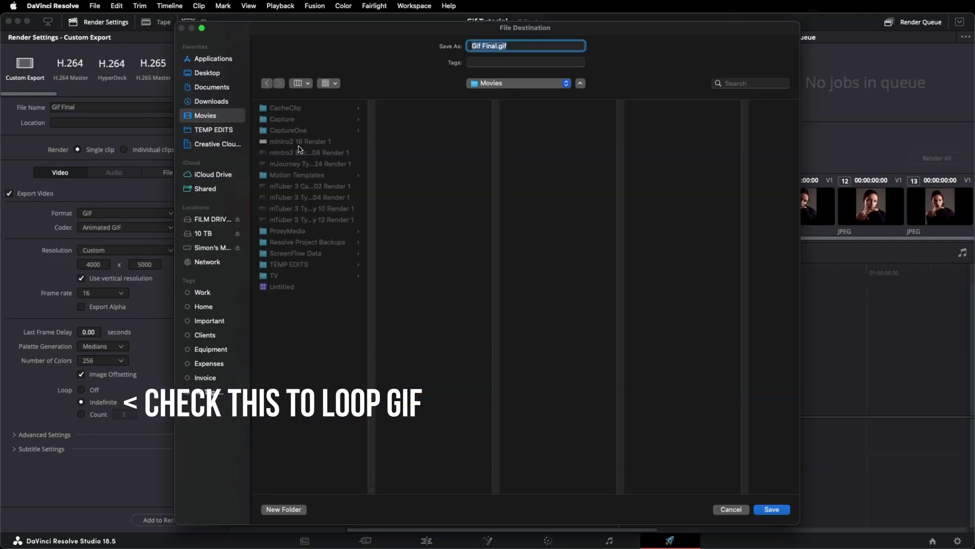
{"action": "left_click", "coordinate": [212, 74]}
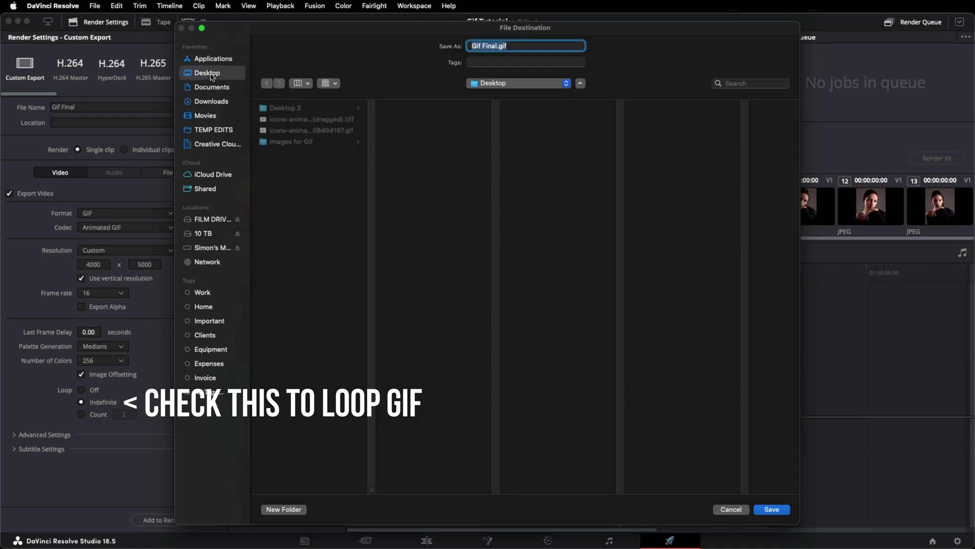
{"action": "left_click", "coordinate": [778, 511]}
{"action": "left_click", "coordinate": [131, 213]}
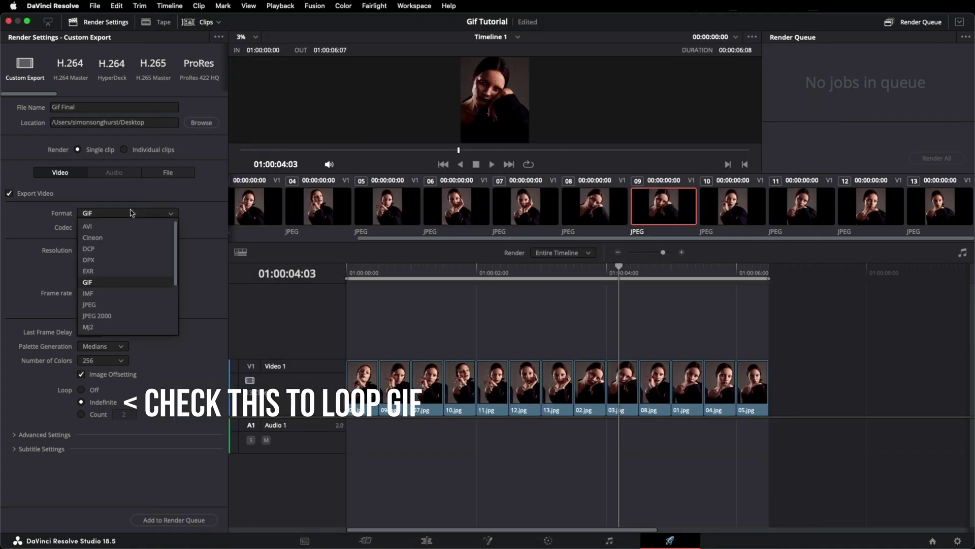
- Choose GIF as the render format and enter a custom 400 x 500 resolution
{"action": "scroll", "coordinate": [146, 261], "scroll_direction": "down", "scroll_amount": 3}
{"action": "scroll", "coordinate": [148, 261], "scroll_direction": "up", "scroll_amount": 3}
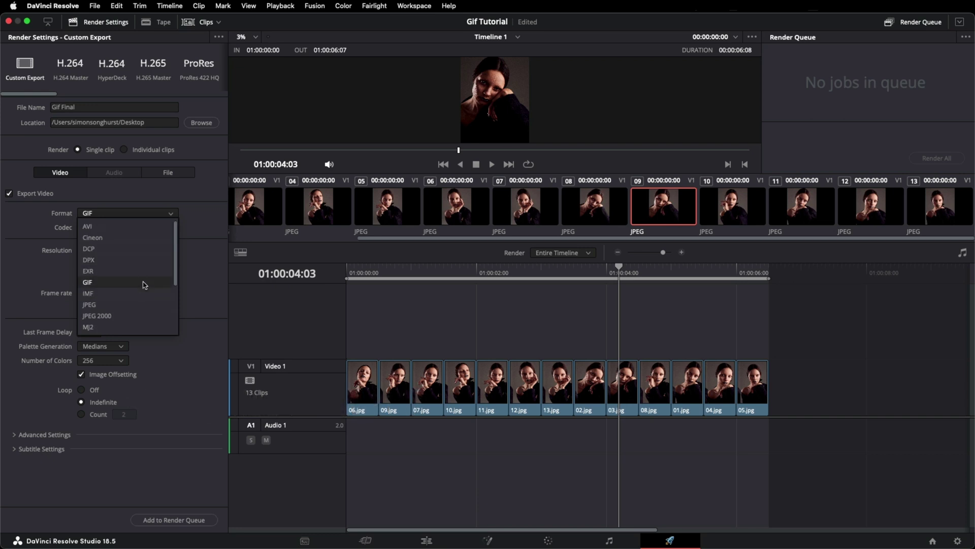
{"action": "left_click", "coordinate": [143, 282]}
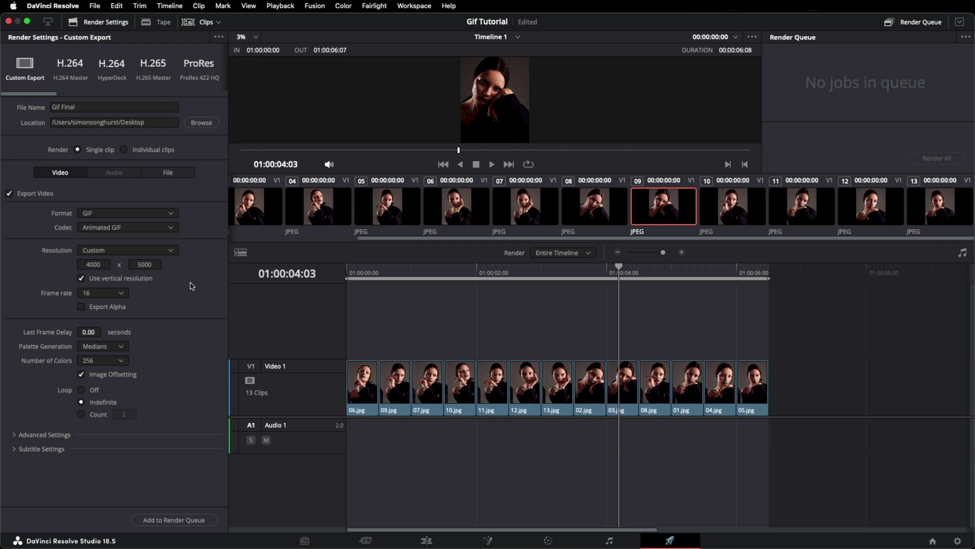
{"action": "left_click", "coordinate": [100, 264]}
{"action": "left_click", "coordinate": [153, 263]}
- Queue and render the GIF, then Quick Look the resulting 'Gif Final' file on the Desktop
{"action": "left_click", "coordinate": [162, 520]}
{"action": "left_click", "coordinate": [932, 158]}
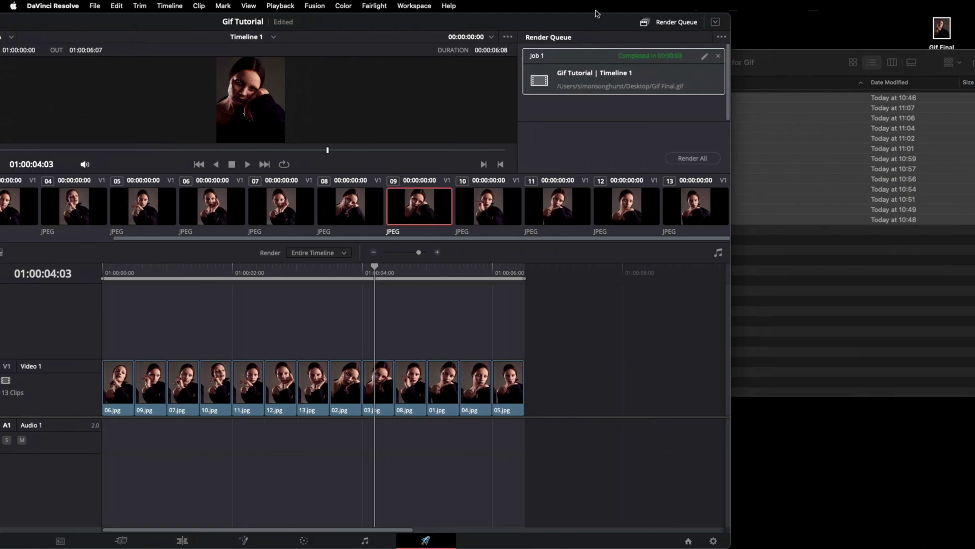
{"action": "left_click", "coordinate": [944, 34]}
{"action": "key", "text": "space"}
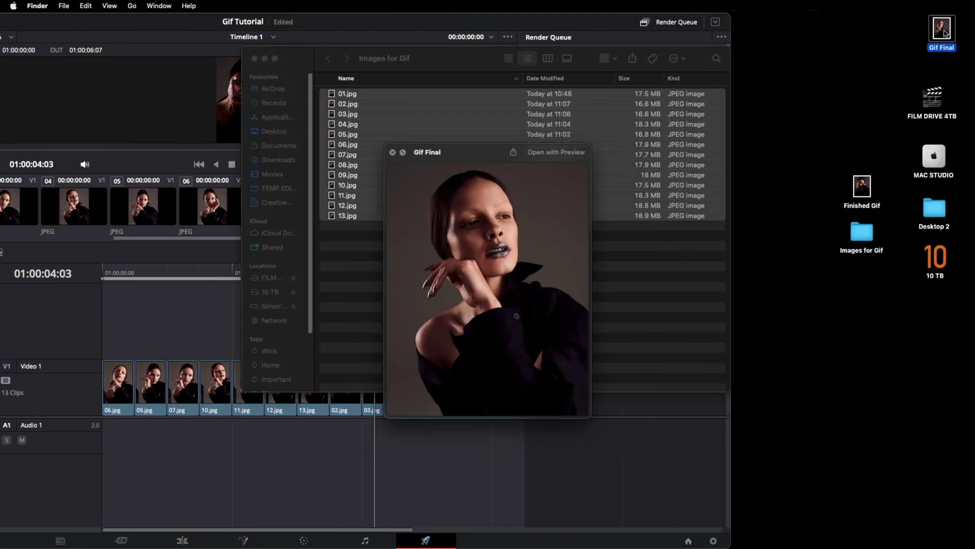